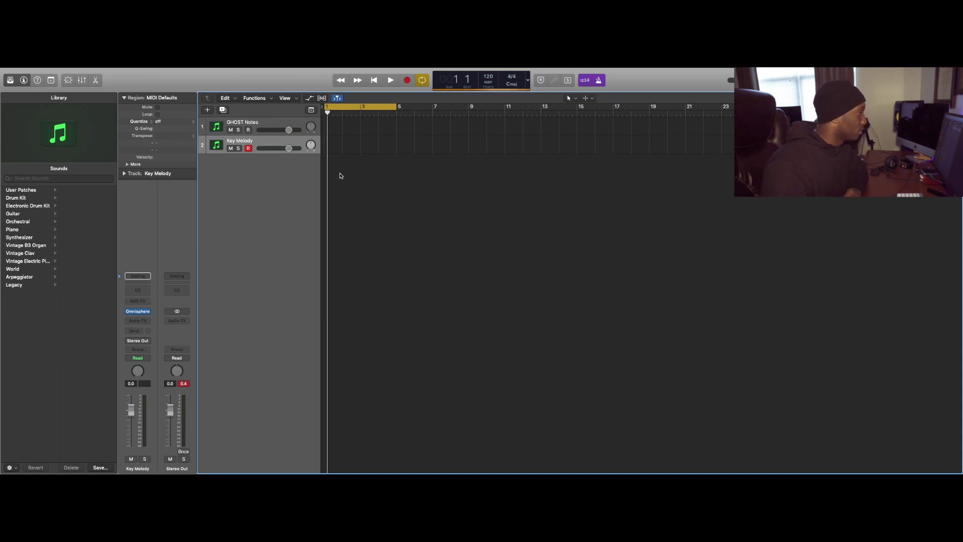
- Create an empty MIDI region at bar 1 on the GHOST Notes track and extend it to four bars
click(270, 123)
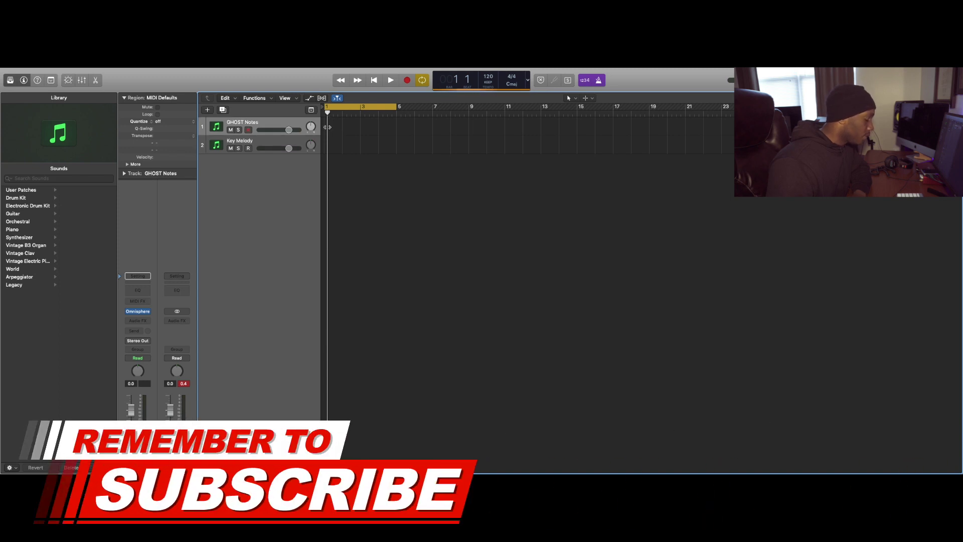
key(Return)
right_click(327, 129)
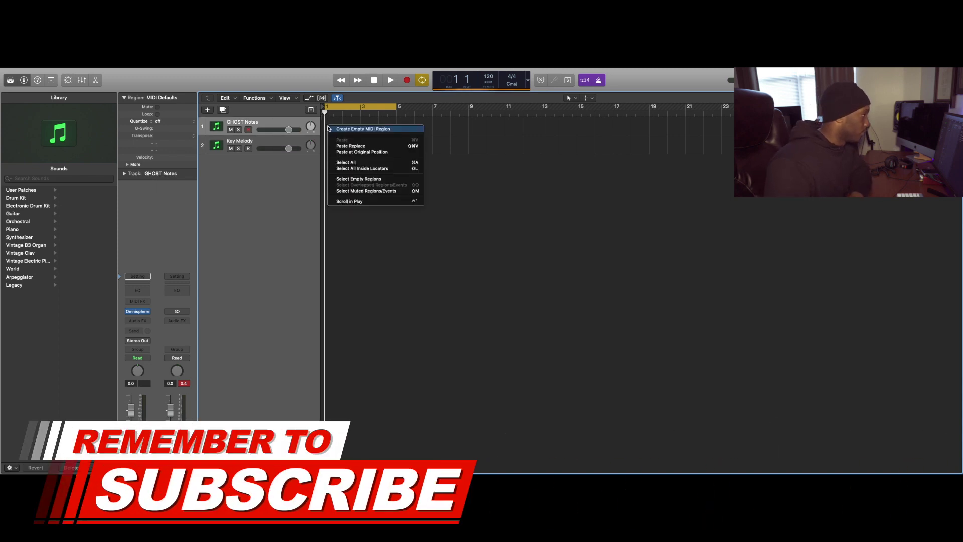
click(356, 131)
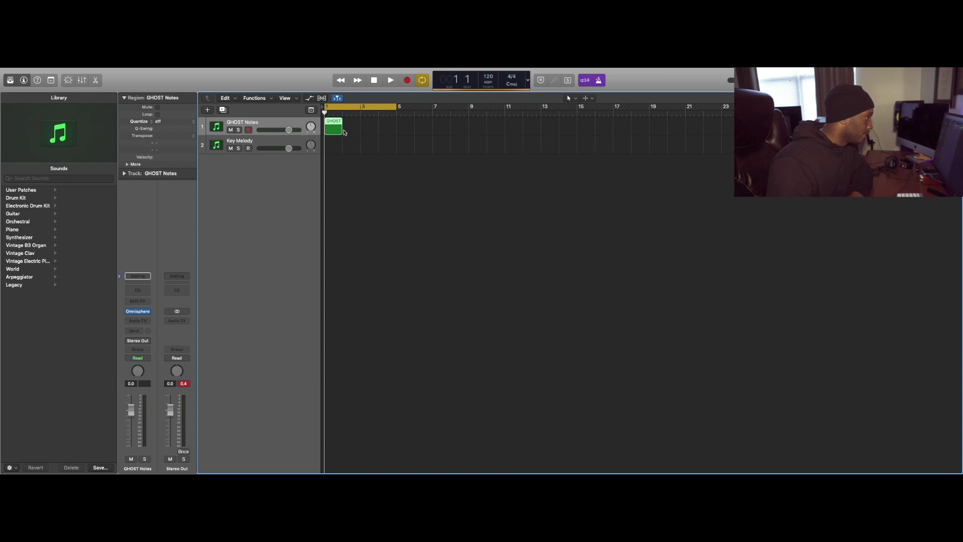
drag(341, 130, 396, 130)
- Create an empty MIDI region at bar 1 on the Key Melody track and lengthen it to four bars
right_click(331, 148)
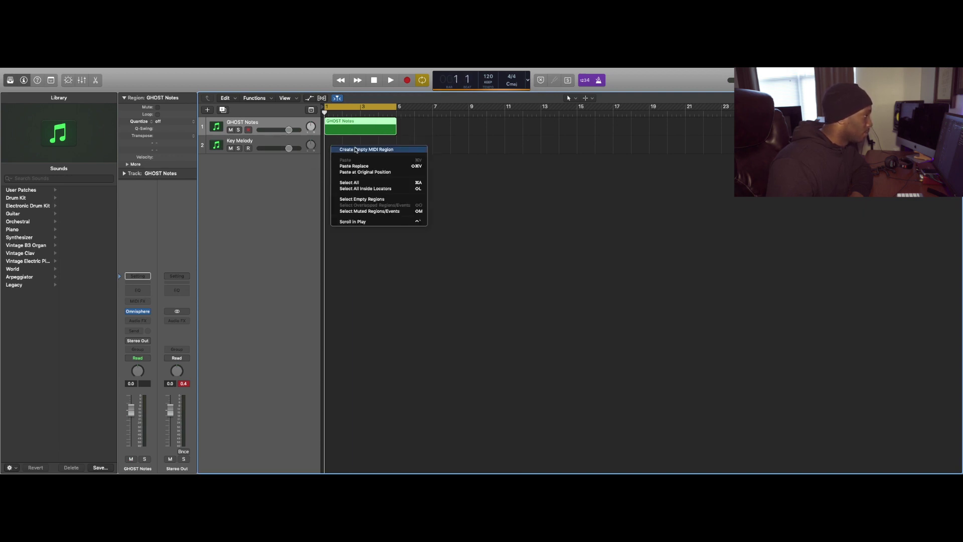
click(351, 149)
drag(341, 146, 397, 149)
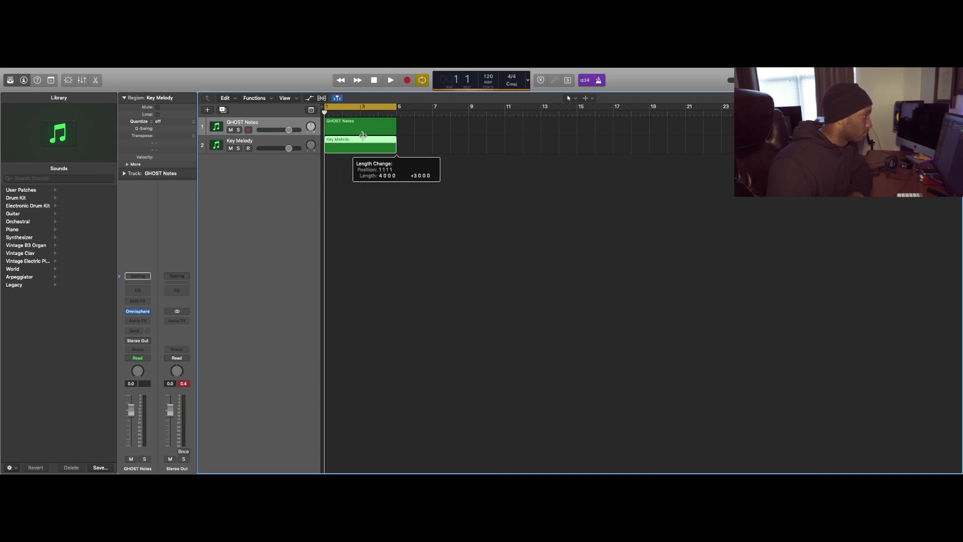
- Open the GHOST Notes region in an enlarged Piano Roll and check the key choices for Scale Quantize
shift+click(349, 131)
double_click(349, 130)
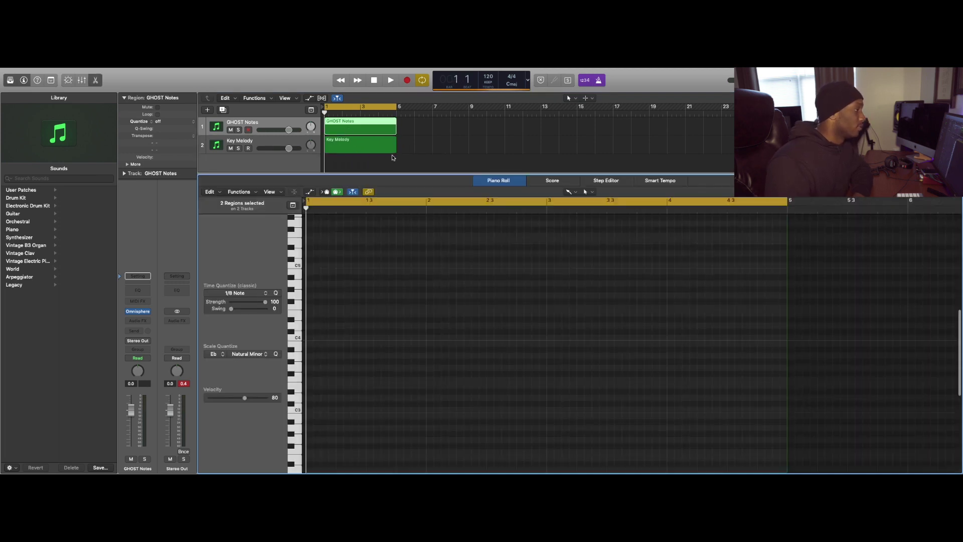
drag(427, 172, 426, 124)
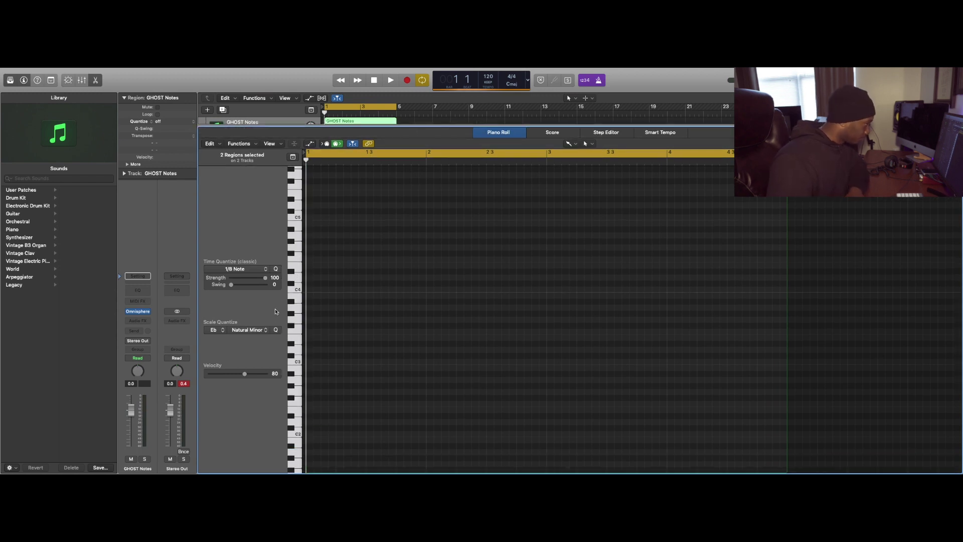
click(220, 330)
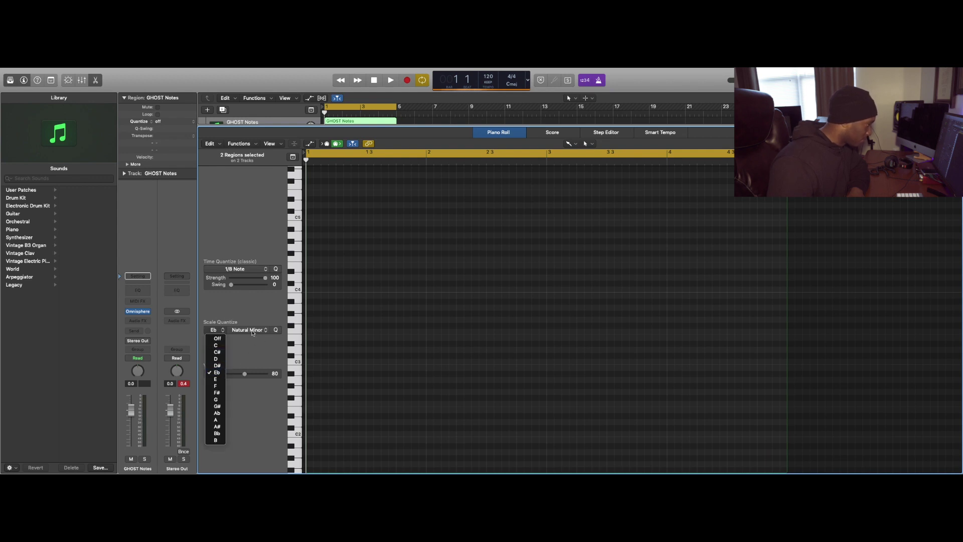
click(326, 338)
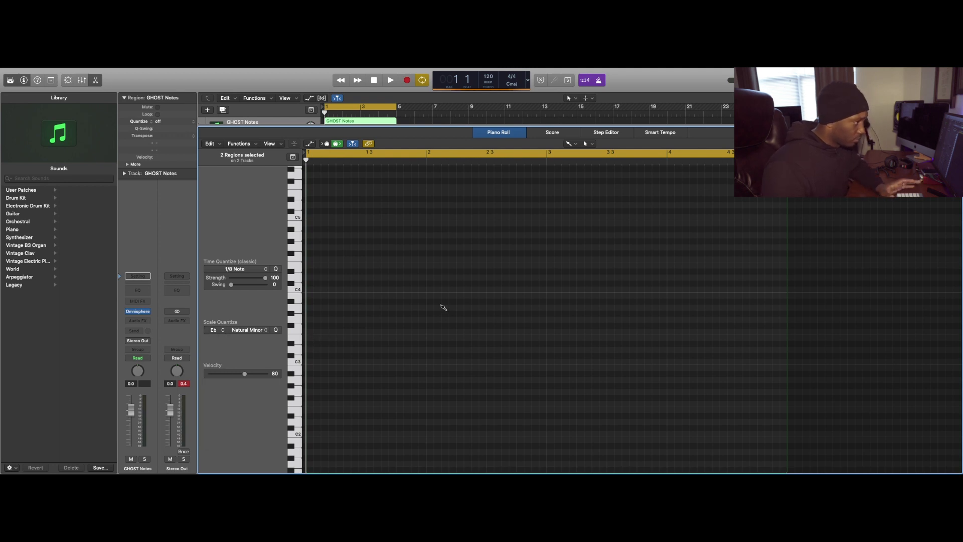
- Choose the Brush Tool as the main editing tool in the Piano Roll
scroll(551, 151, down, 1)
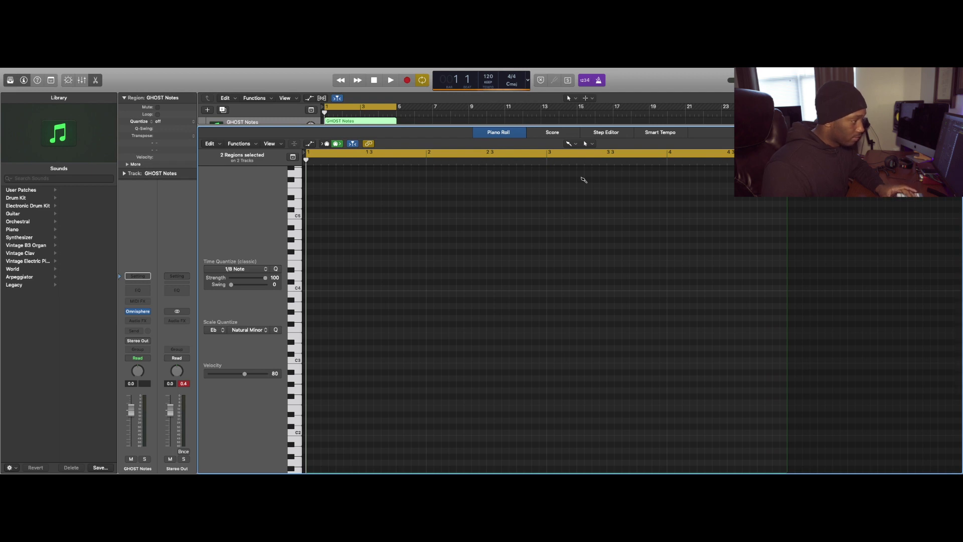
key(t)
key(Escape)
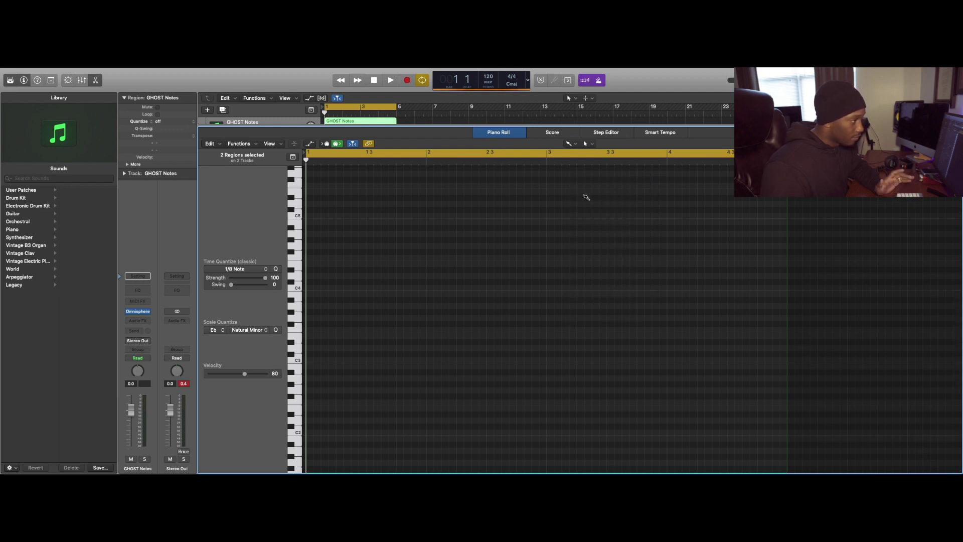
click(569, 145)
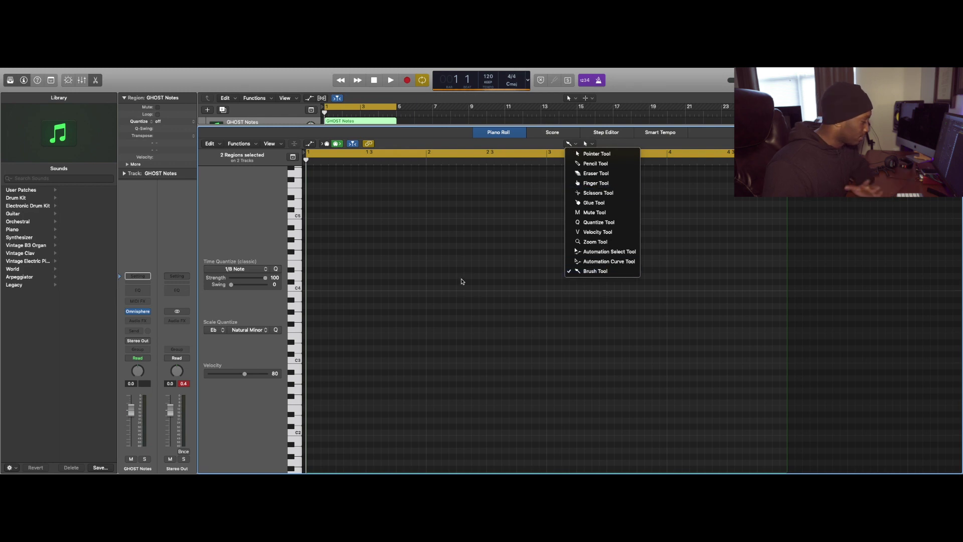
click(593, 272)
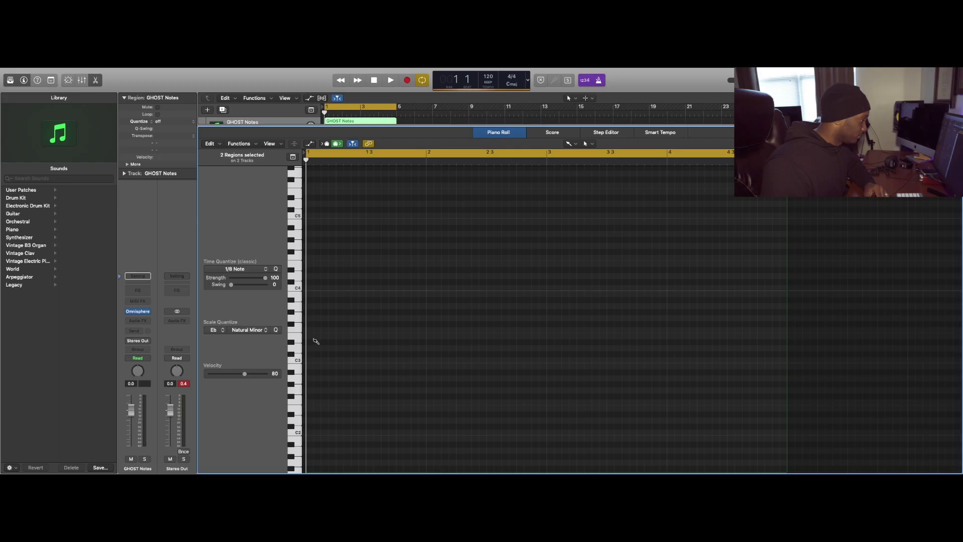
- Paint short notes of the Eb natural minor scale at bar 1 of the GHOST Notes region, from D#3 up to F#4
click(313, 342)
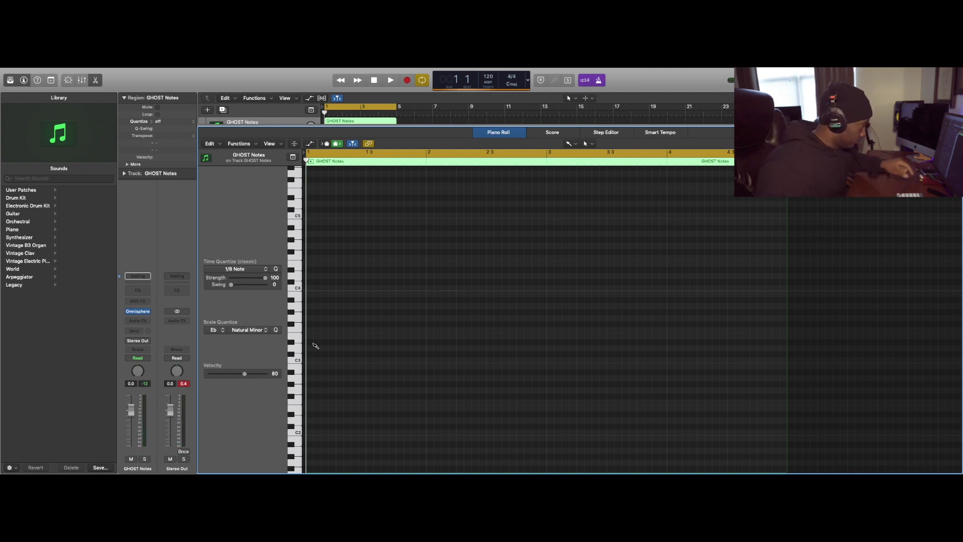
click(313, 343)
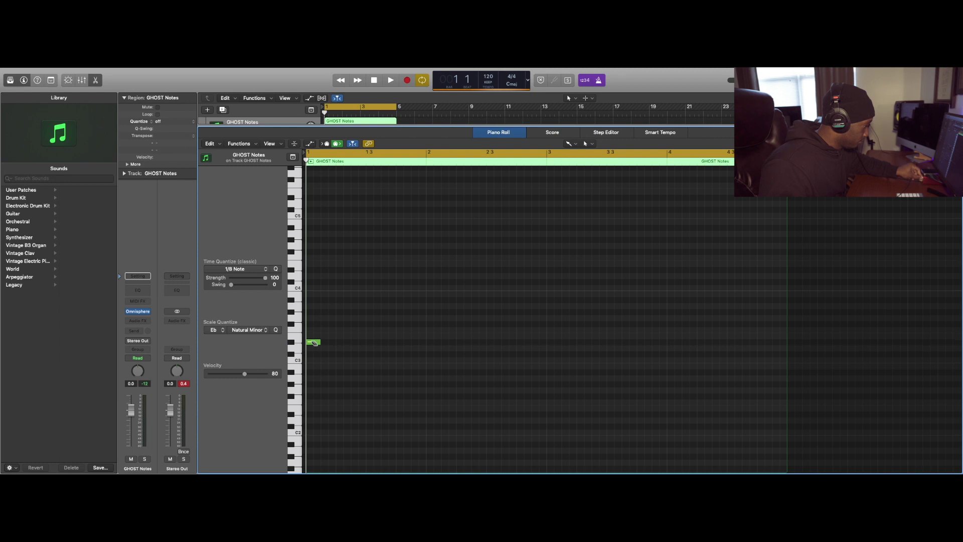
click(314, 343)
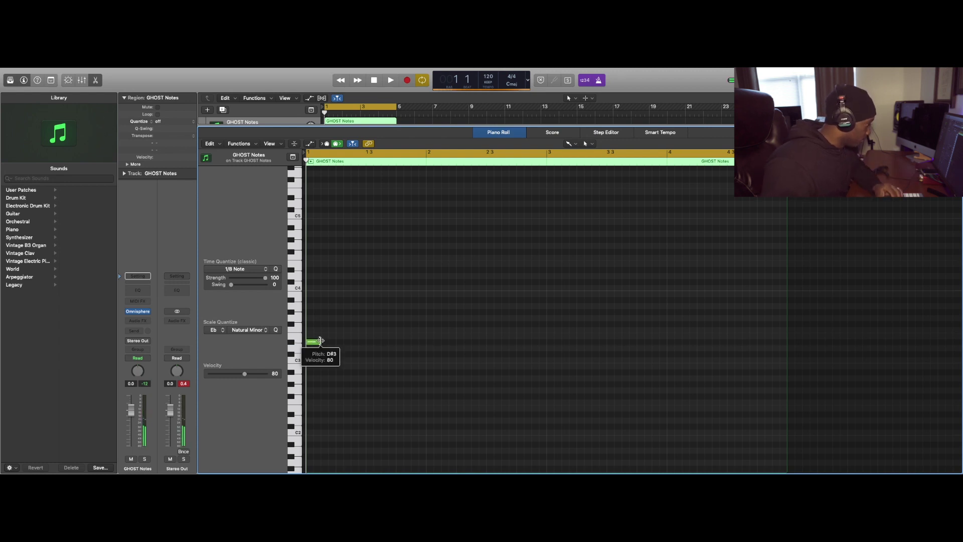
drag(312, 339, 311, 326)
click(311, 323)
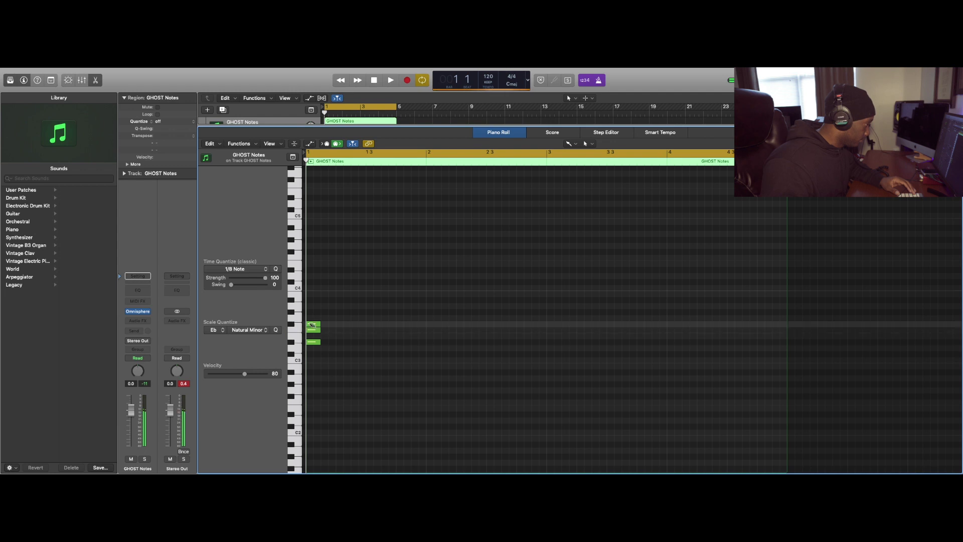
click(311, 311)
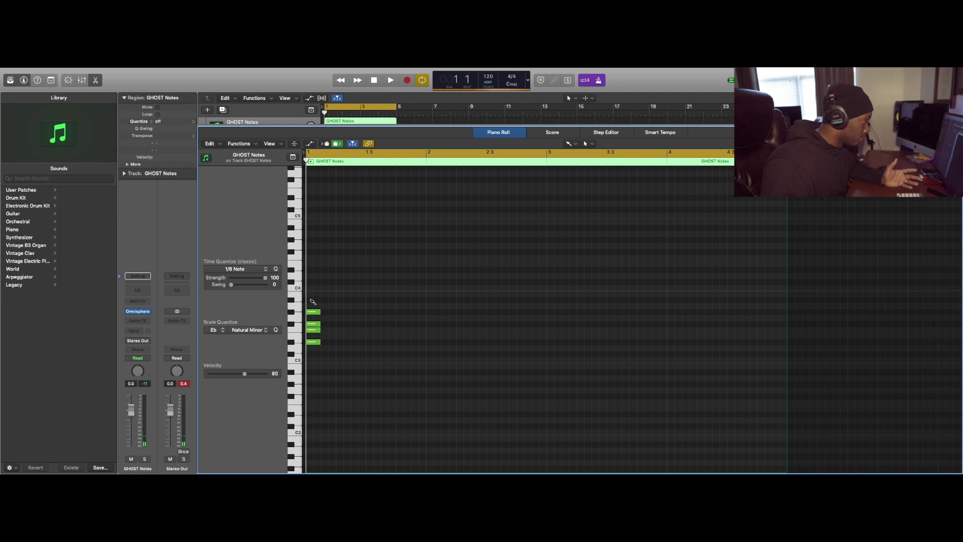
click(313, 301)
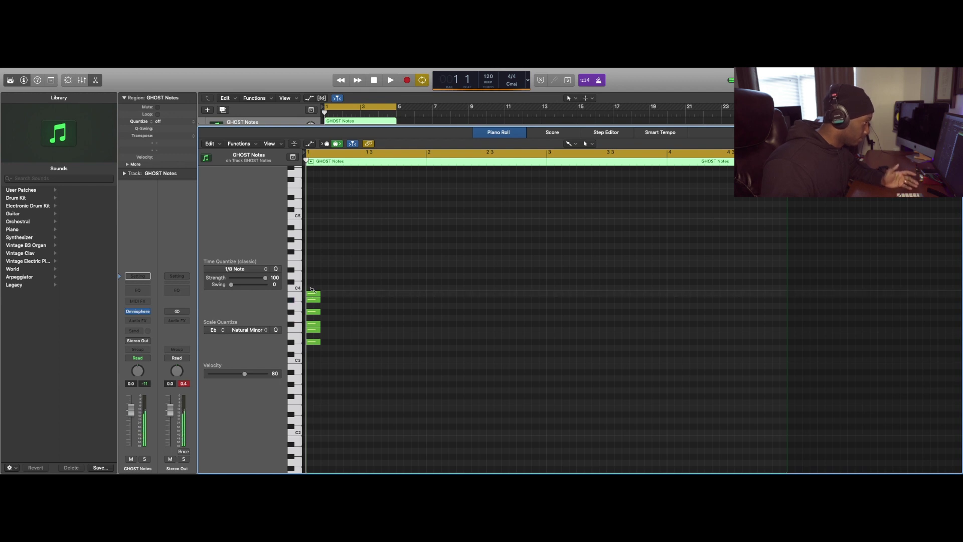
click(314, 282)
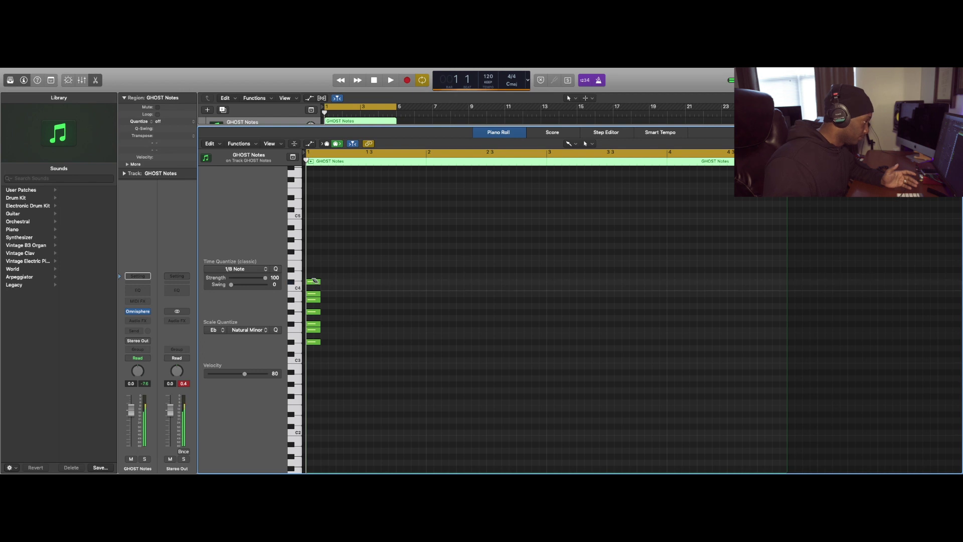
click(313, 269)
click(313, 258)
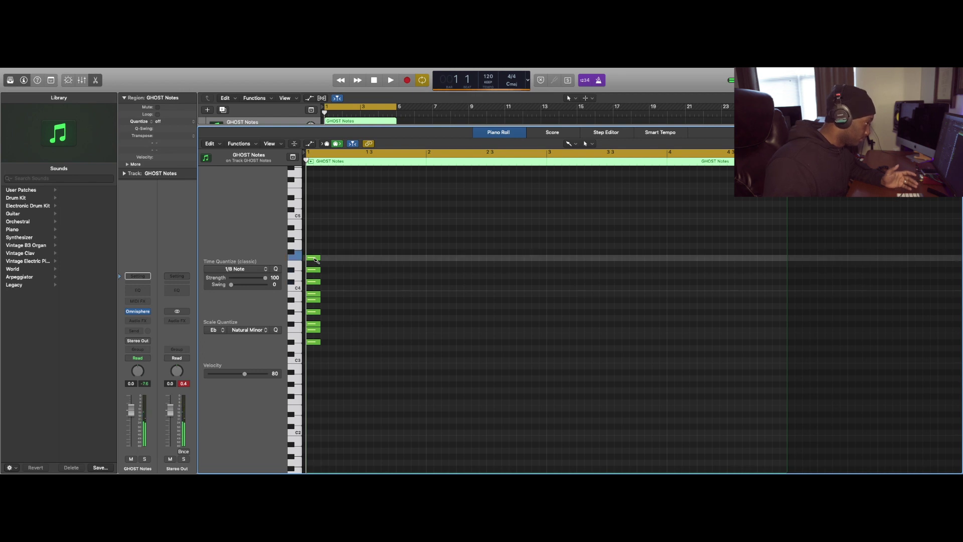
click(314, 252)
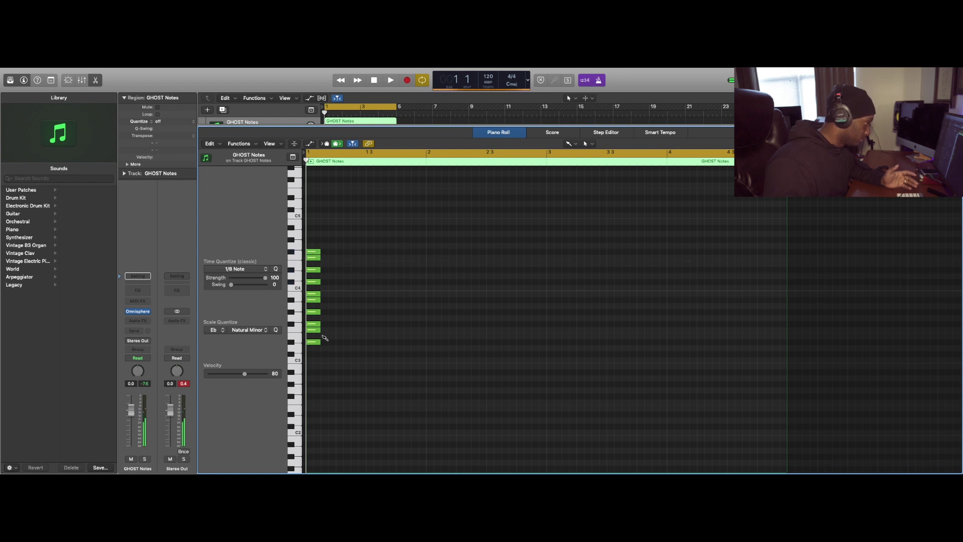
- Audition the painted scale pitches one by one on the Piano Roll keyboard, from D#3 upward
click(292, 343)
click(295, 330)
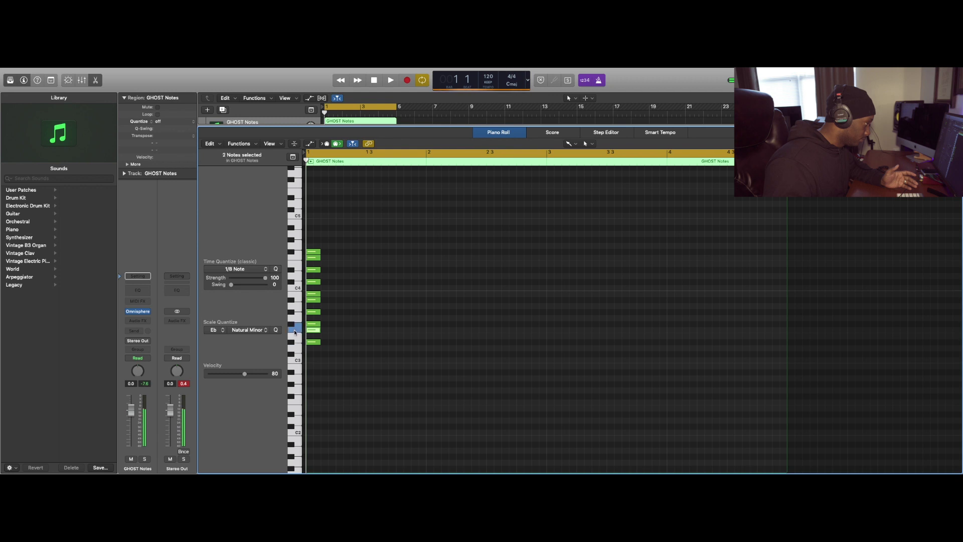
click(292, 312)
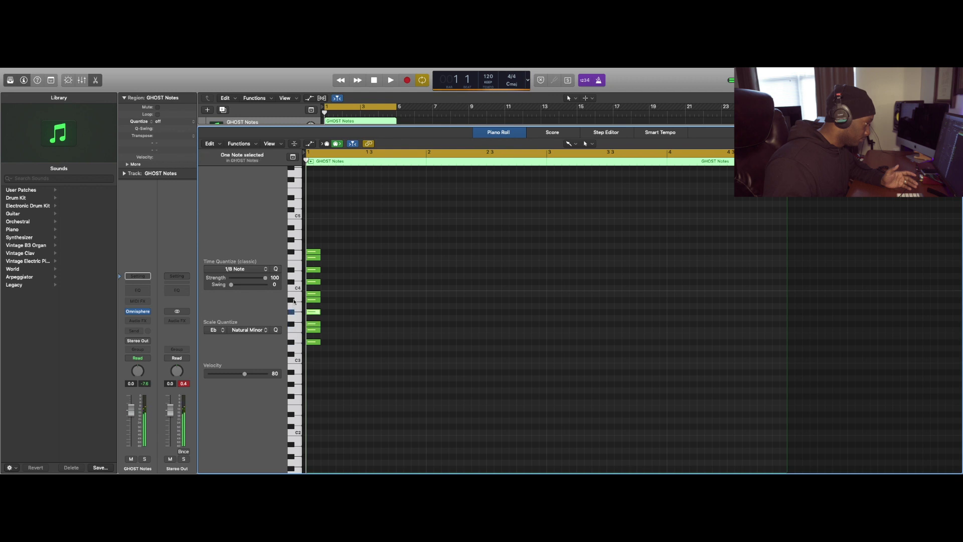
click(293, 300)
click(291, 281)
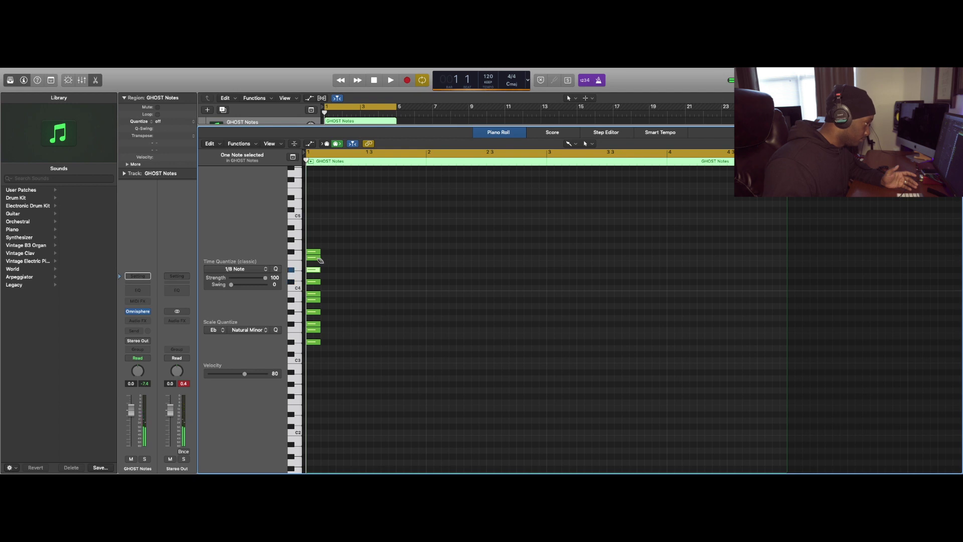
click(317, 256)
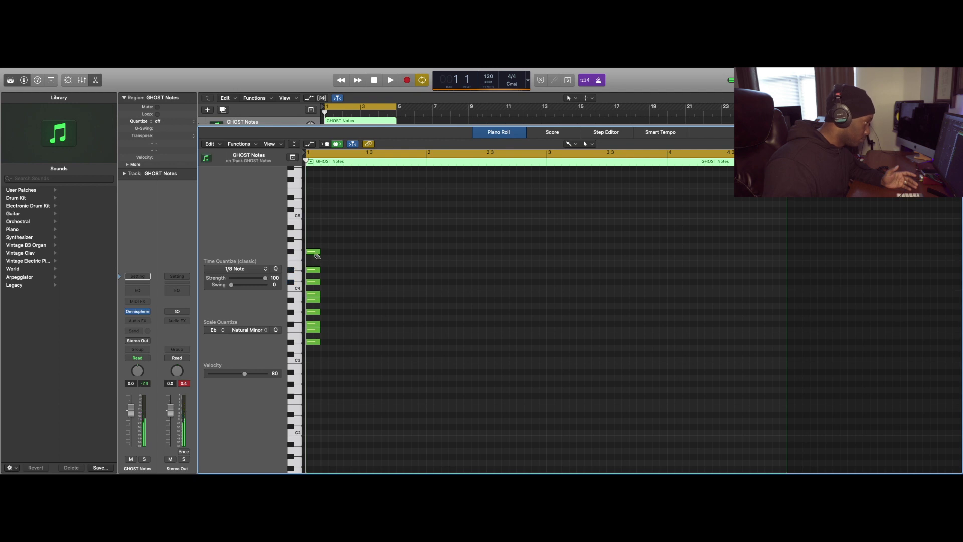
click(313, 257)
click(313, 252)
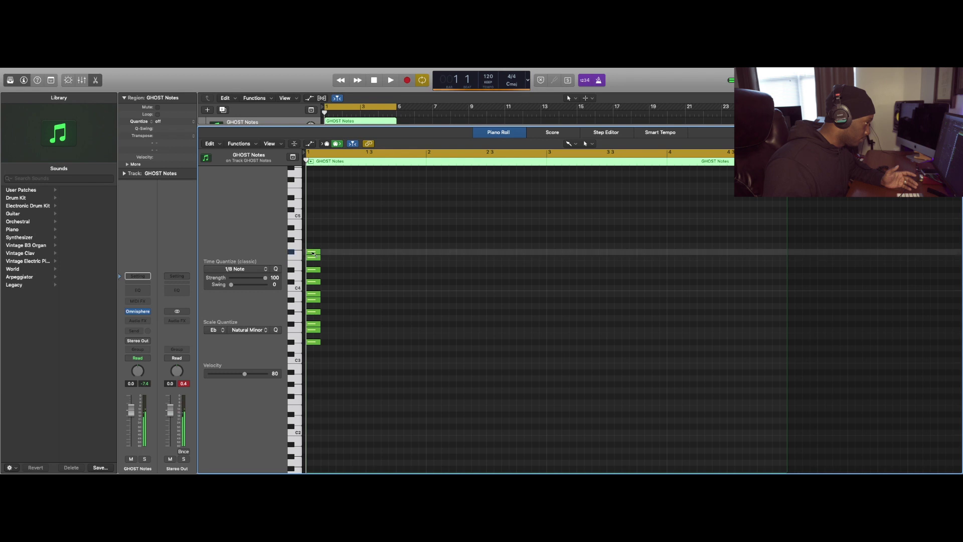
- Continue painting the Eb natural minor scale at bar 1 with G#4, A#4, B4, C#5, D#5, F5 and F#5
click(314, 240)
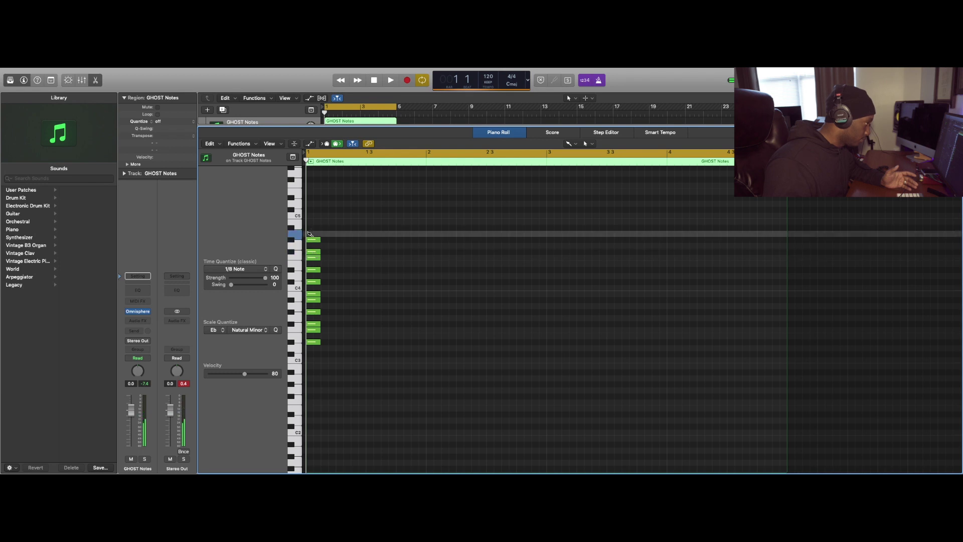
click(312, 228)
click(313, 221)
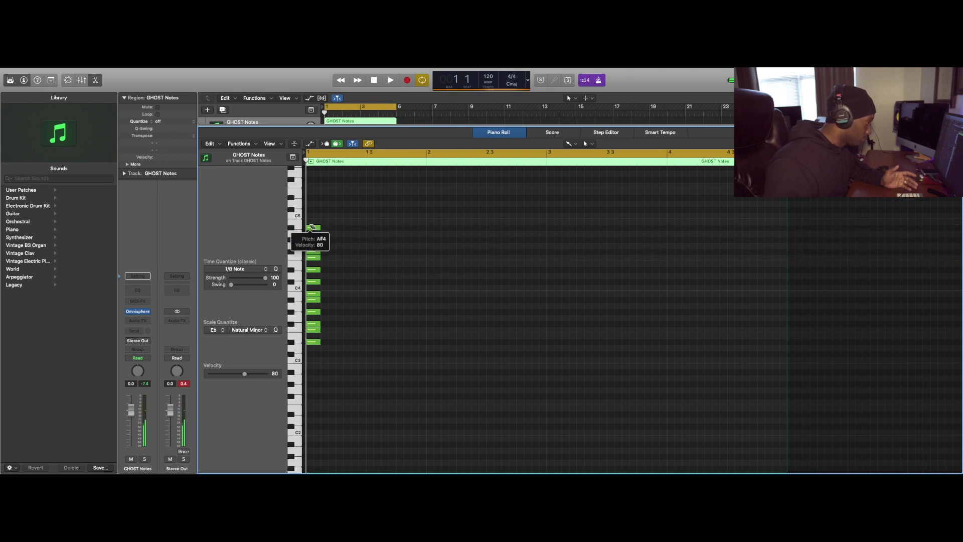
click(313, 209)
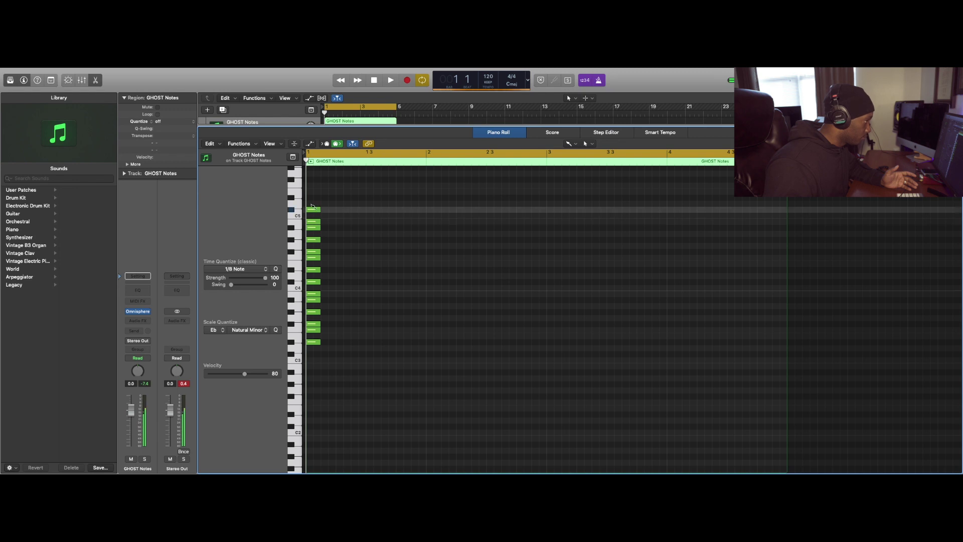
click(313, 198)
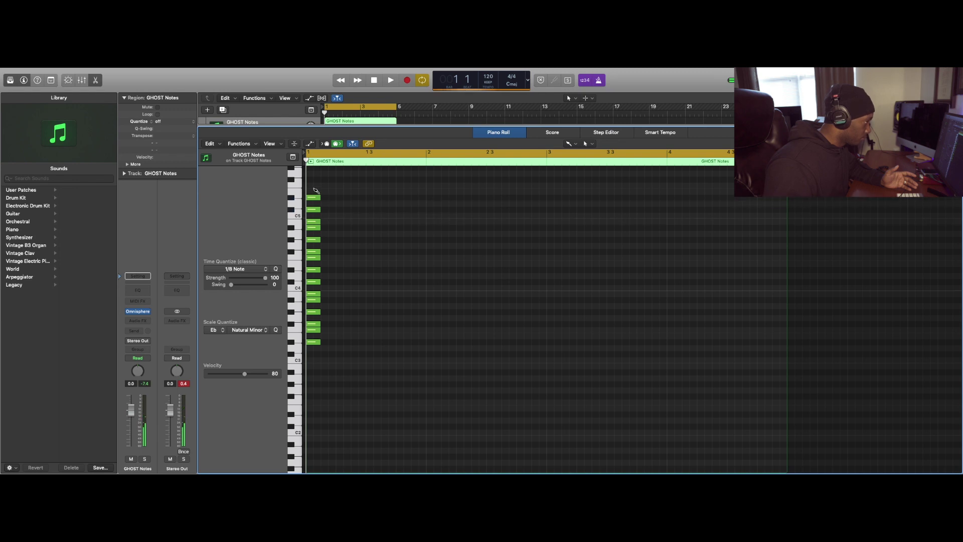
click(314, 186)
click(314, 180)
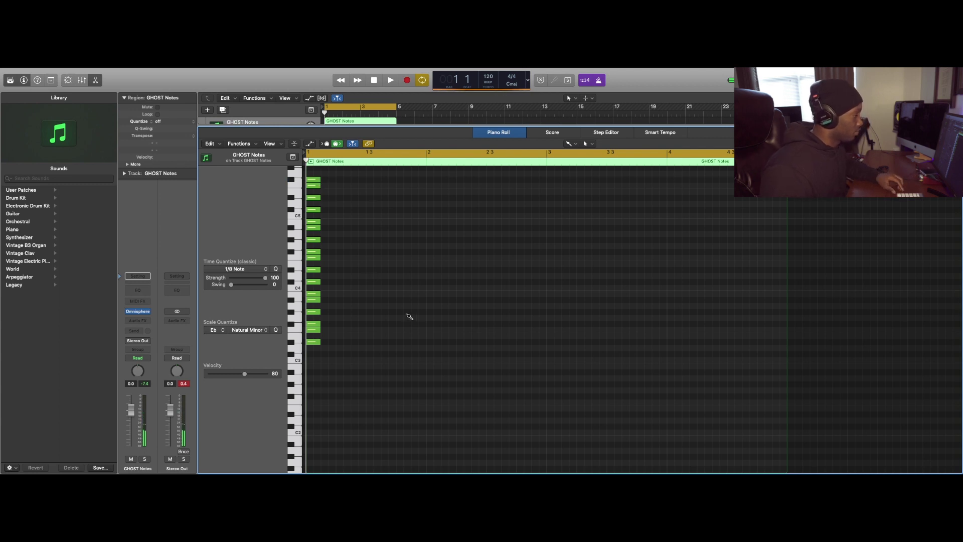
- Select all the scale notes and stretch them to the region's full four bars, ending at bar 5
key(super+a)
drag(319, 341, 786, 342)
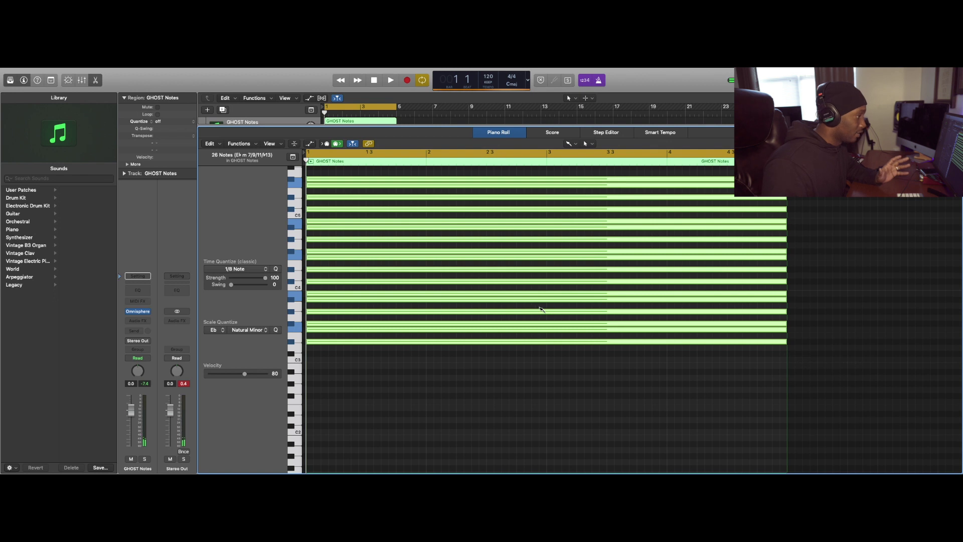
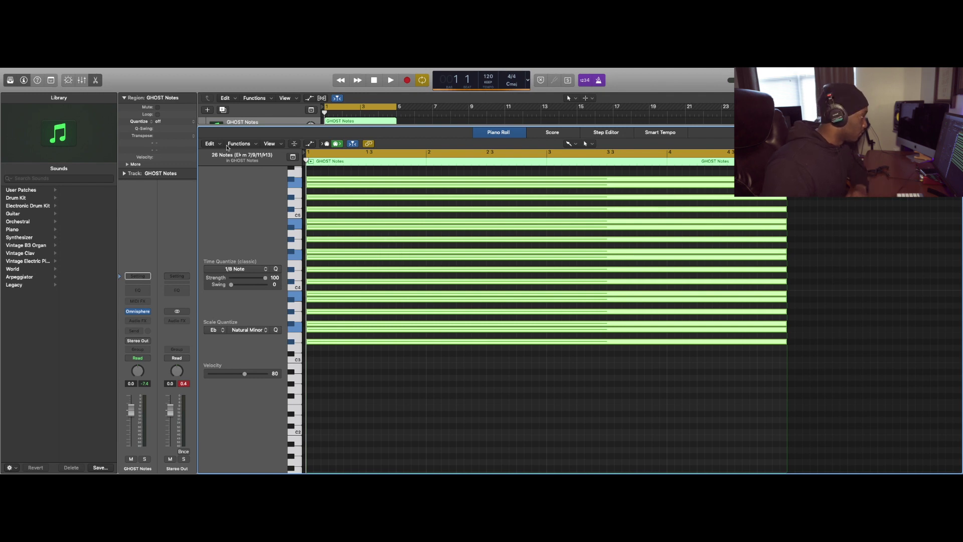
- Mute all the selected scale notes in the GHOST Notes region and play the region to check them
click(255, 146)
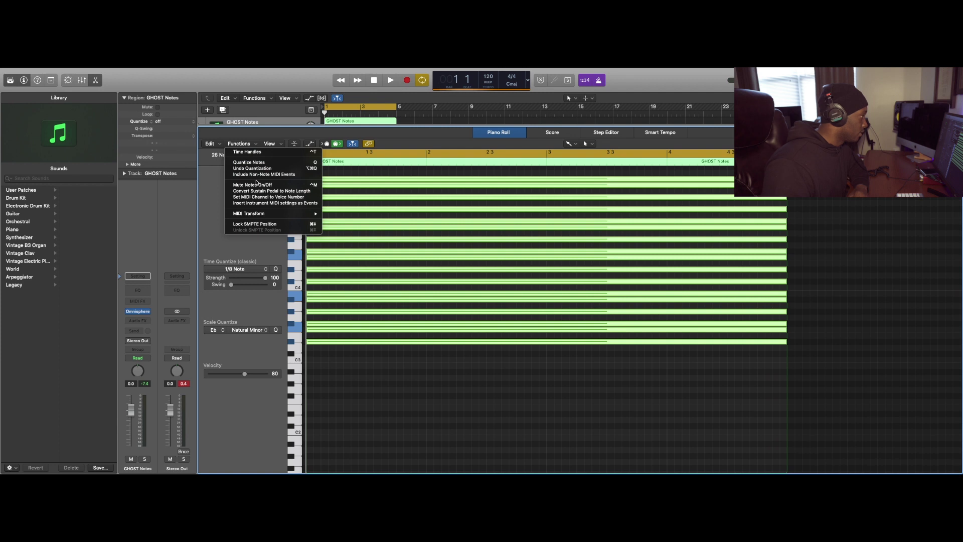
click(266, 185)
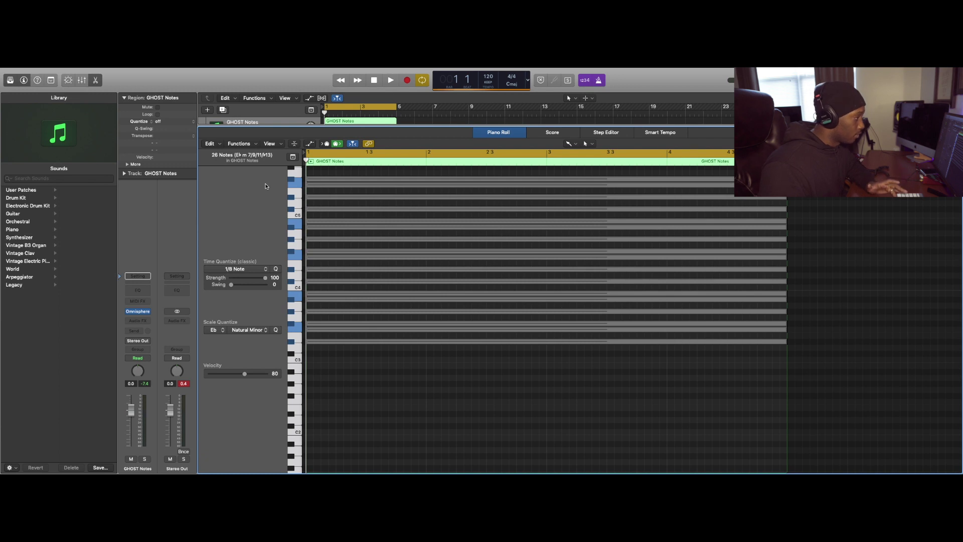
key(space)
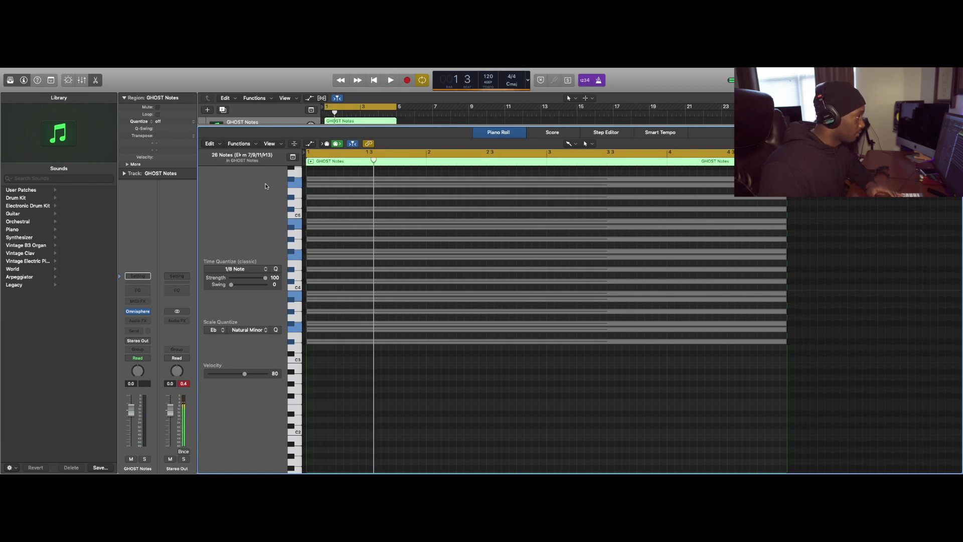
click(210, 144)
click(241, 144)
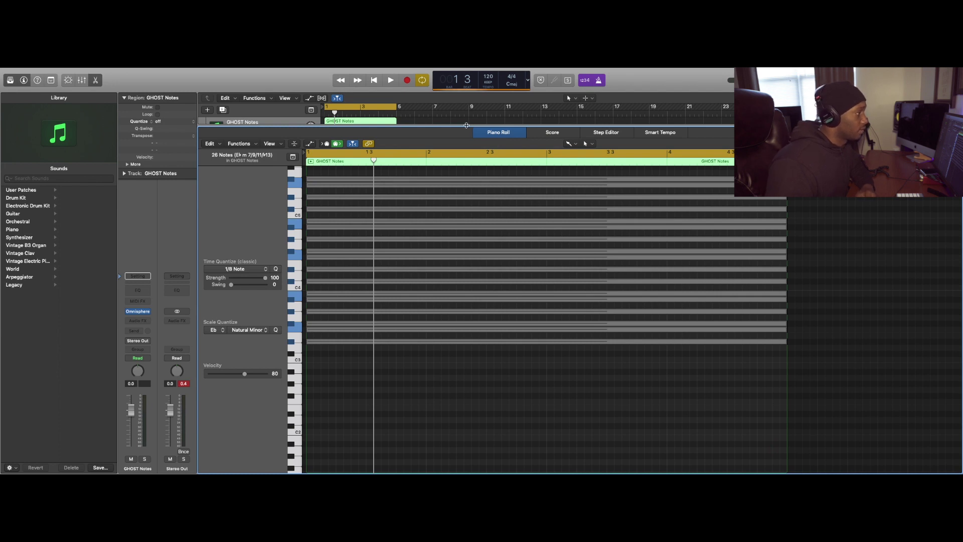
- Enlarge the track area above the Piano Roll and display the GHOST Notes and Key Melody regions together
key(e)
click(343, 148)
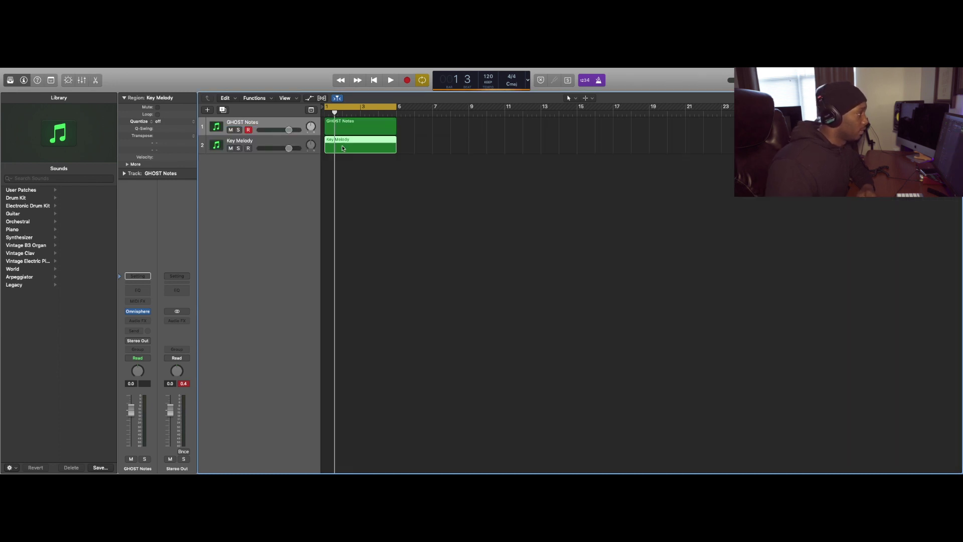
key(e)
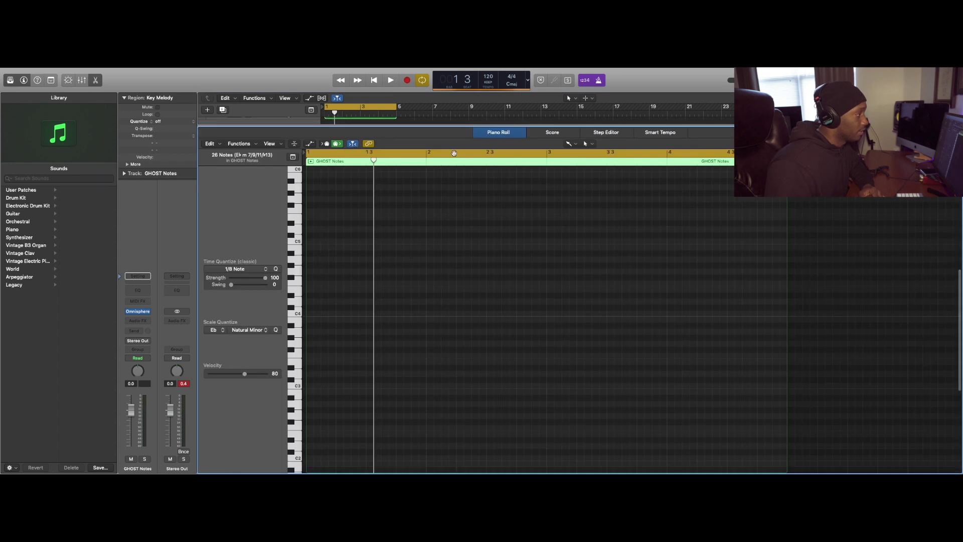
drag(435, 126, 436, 228)
drag(417, 126, 393, 142)
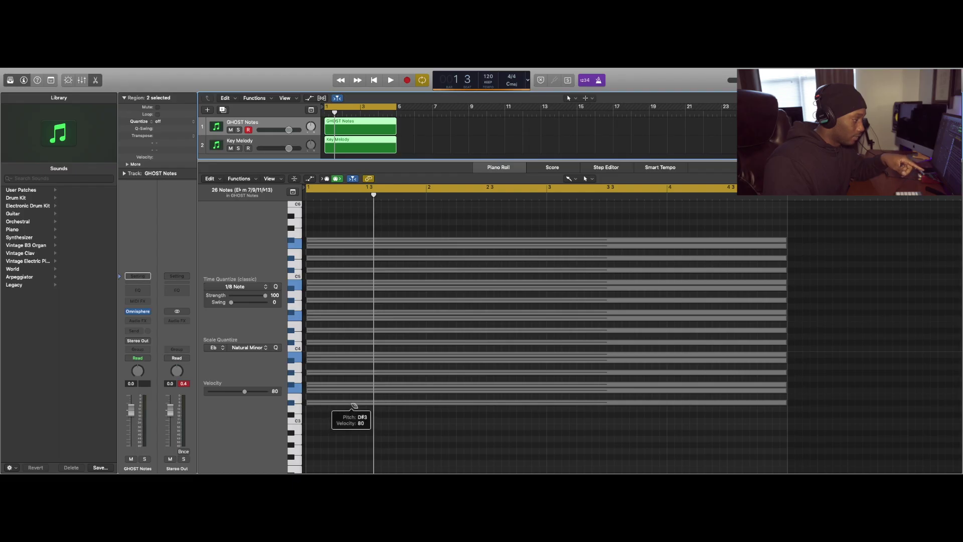
- Delete the lowest ghost note, D#3, and undo the deletion of the remaining ghost notes
click(354, 404)
key(Delete)
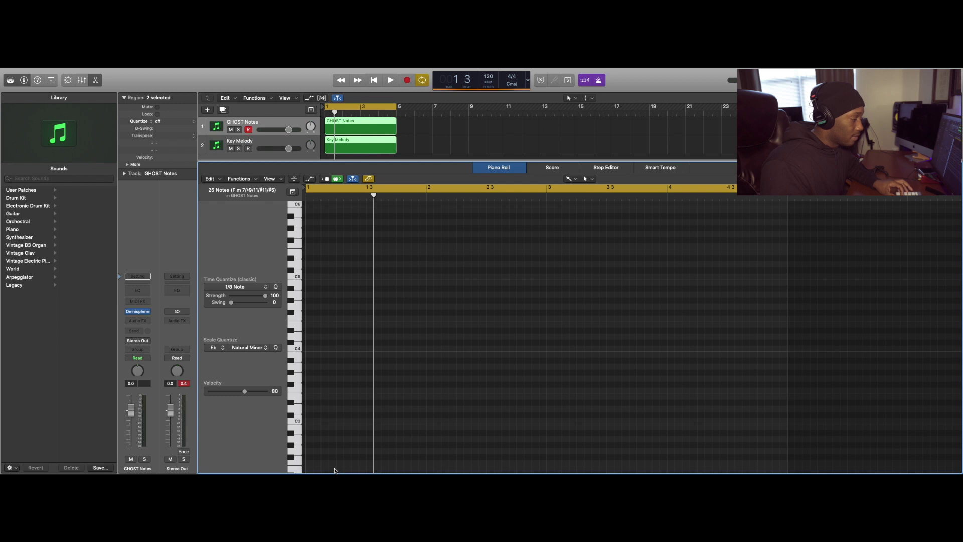
key(super+z)
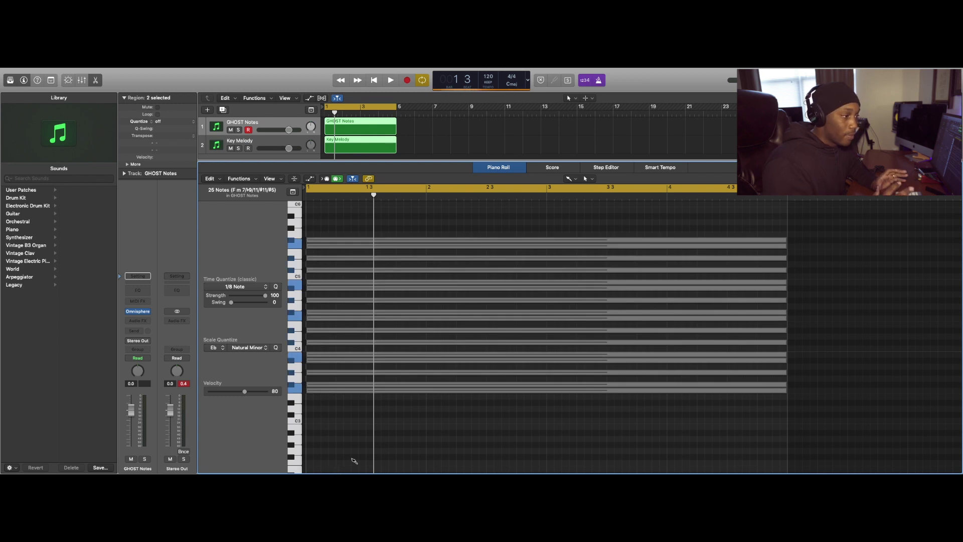
click(331, 429)
key(super+z)
- Paint whole-note chords in the Key Melody region: A#3, D#4, G#4 in bar 1 and B3, D#4, F#4 in bar 2
click(334, 430)
drag(337, 430, 347, 295)
click(461, 429)
drag(461, 429, 461, 307)
click(451, 455)
drag(451, 456, 452, 325)
click(459, 422)
drag(459, 422, 448, 349)
key(space)
- Add a whole-note chord of G#3, C#4 and G#4 in bar 3 and play it back
key(space)
click(570, 451)
drag(571, 451, 571, 366)
click(584, 438)
drag(584, 438, 583, 297)
key(space)
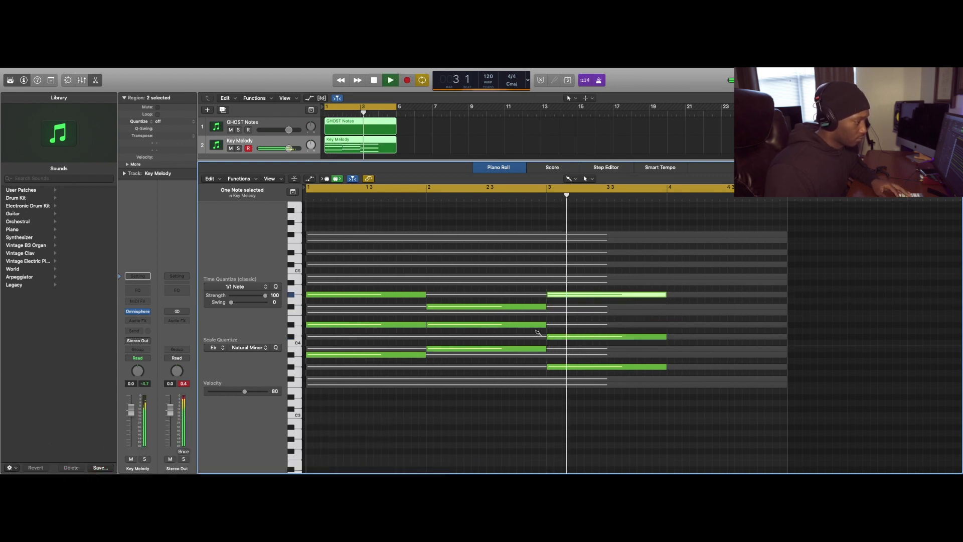
- Add a whole-note chord of B3, F4 and A#4 in bar 4, and raise bar 3's middle note to F4
click(701, 451)
mouse_move(701, 451)
mouse_down()
mouse_move(700, 283)
mouse_move(715, 348)
mouse_move(697, 351)
mouse_up()
click(709, 451)
click(704, 452)
drag(576, 337, 569, 313)
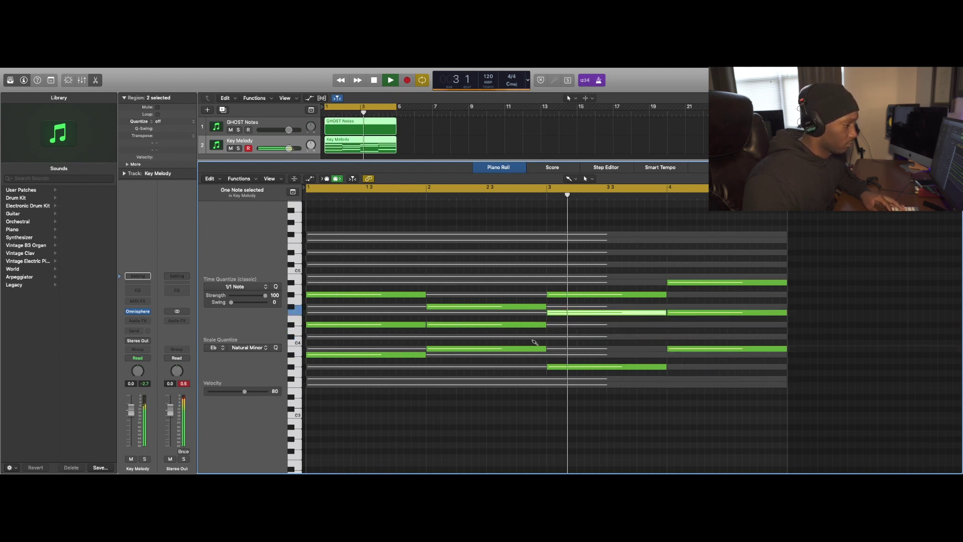
key(space)
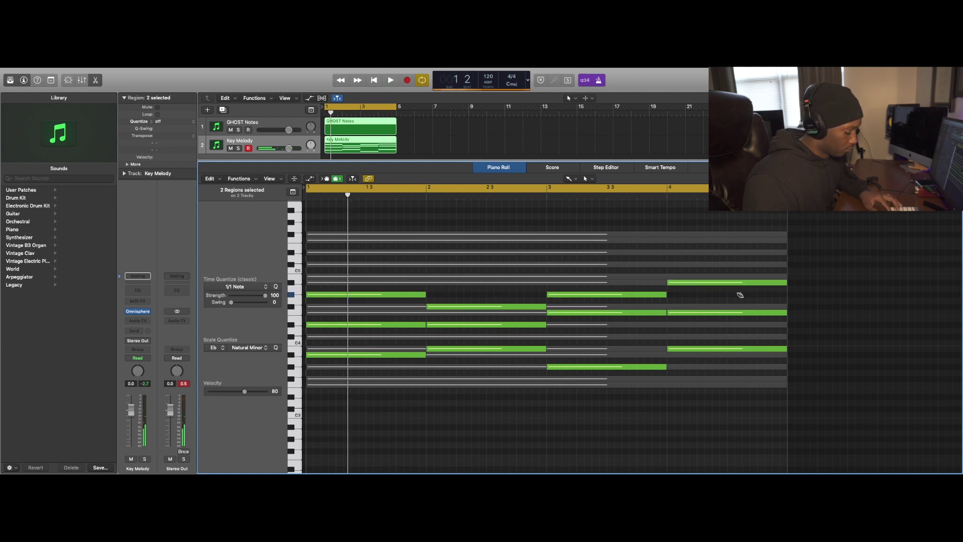
- Add a half-note G#4 at beat 3 of bar 4 and play back the chord progression
click(732, 422)
drag(668, 421, 736, 295)
key(space)
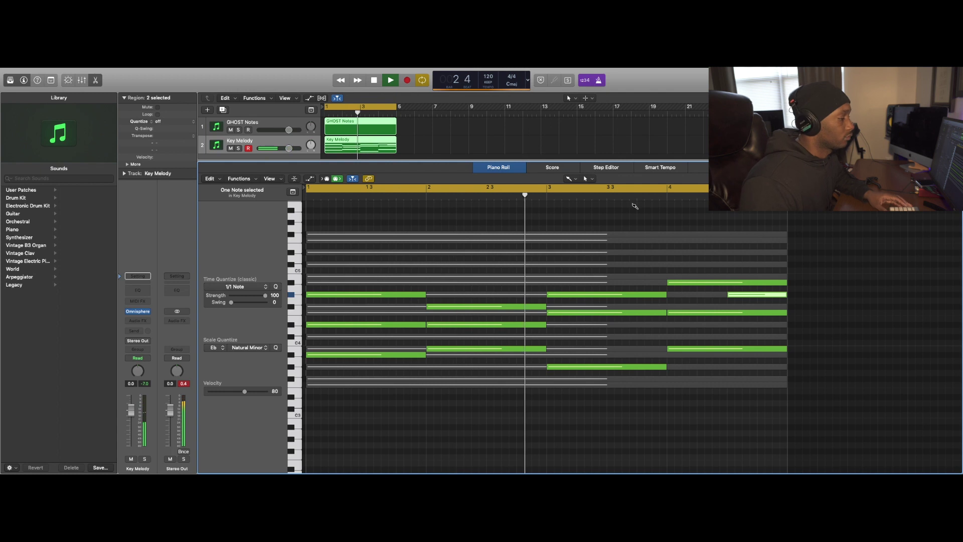
scroll(475, 235, up, 3)
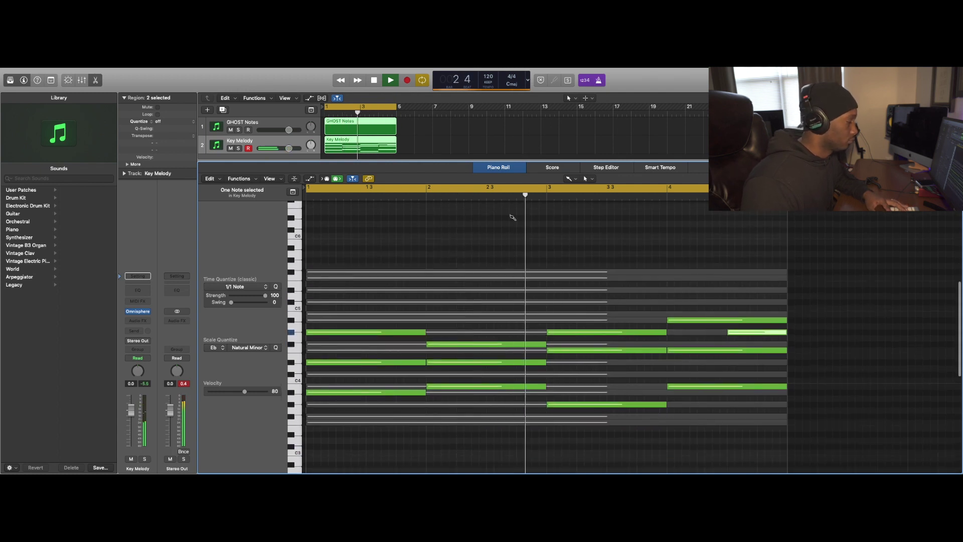
key(space)
- Set Time Quantize to 1/4 Note and paint quarter notes D#5, F5, F#5 and G#5 across bar 1
click(247, 287)
click(332, 293)
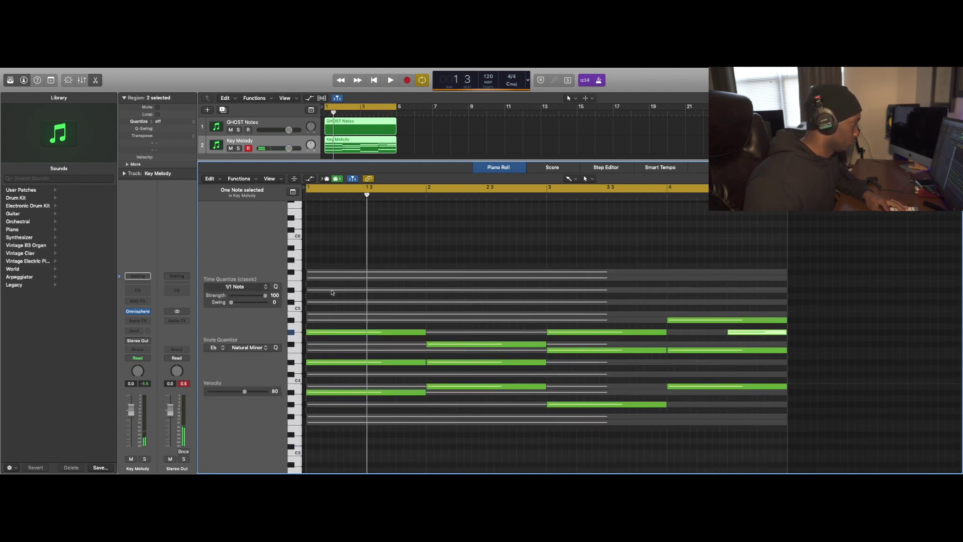
drag(316, 248, 321, 290)
drag(346, 248, 351, 279)
click(380, 271)
click(411, 259)
key(space)
- Continue the melody in bar 2 with a quarter-note B4 and an A#4 extended to the bar's end
key(space)
click(441, 314)
click(471, 320)
- Select the six melody notes of bars 1 and 2, repeat them from bar 3, and play the result
key(space)
key(space)
drag(485, 320, 546, 320)
shift+click(440, 314)
shift+click(410, 259)
shift+click(380, 272)
shift+click(350, 277)
shift+click(318, 291)
key(super+r)
key(space)
- Add quarter notes G#5 on beat 3 and F#5 on beat 4 of bar 4, and play the melody
key(space)
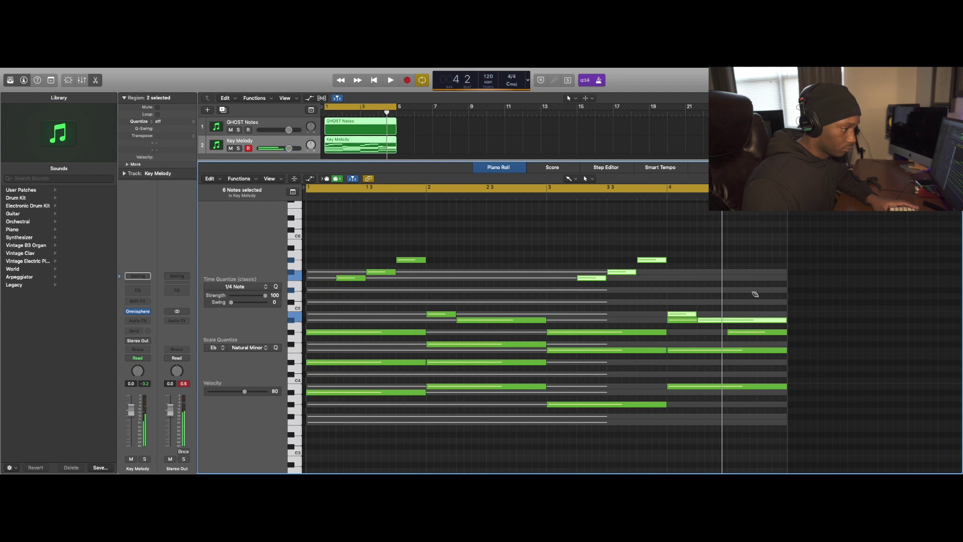
click(741, 260)
click(762, 273)
key(space)
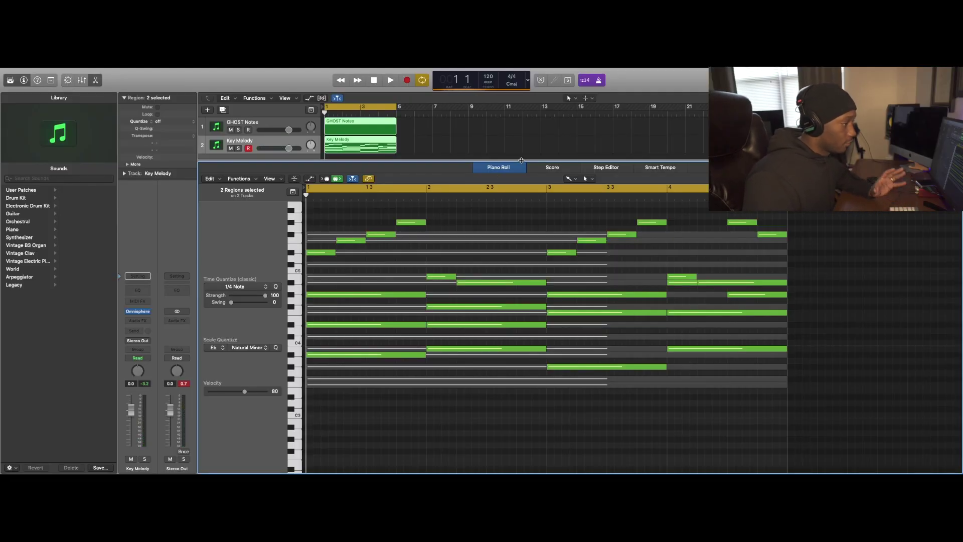
click(455, 271)
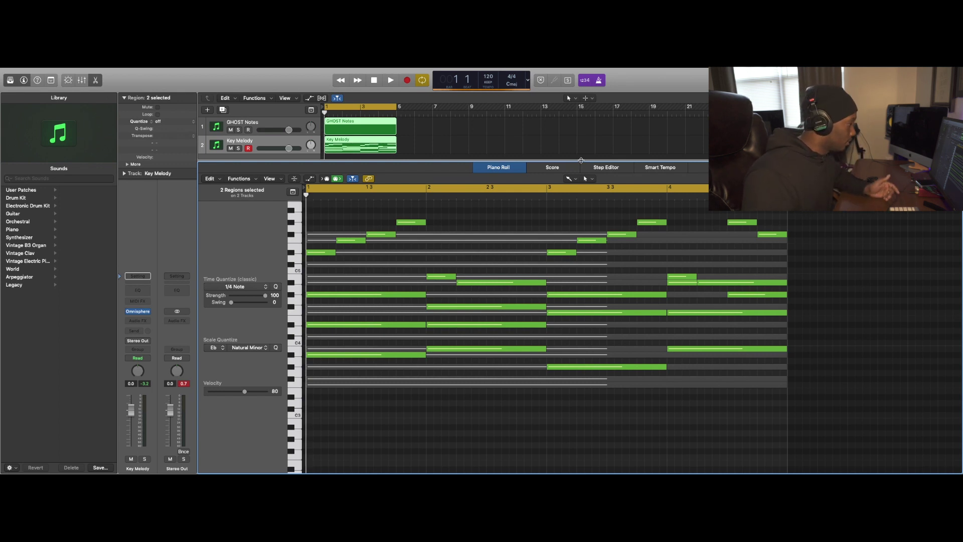
click(223, 348)
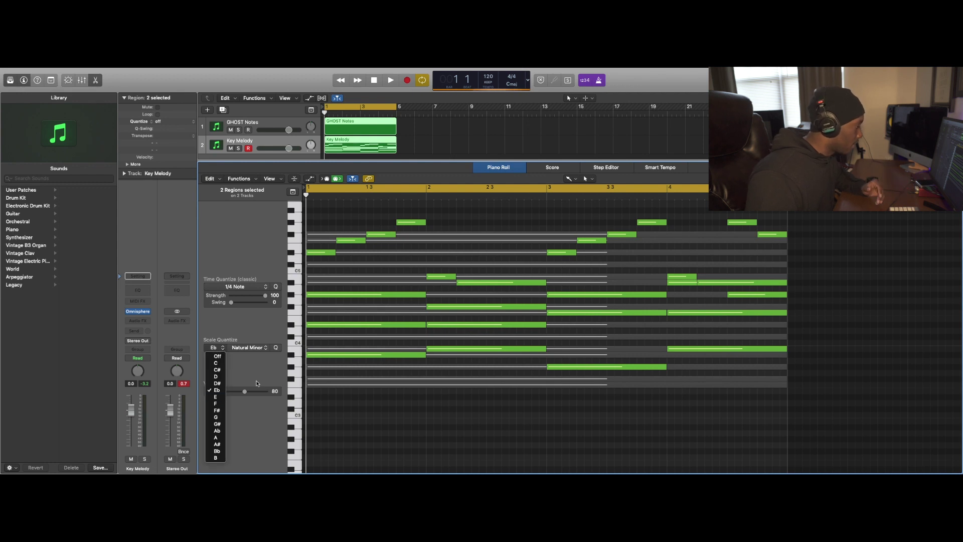
click(264, 347)
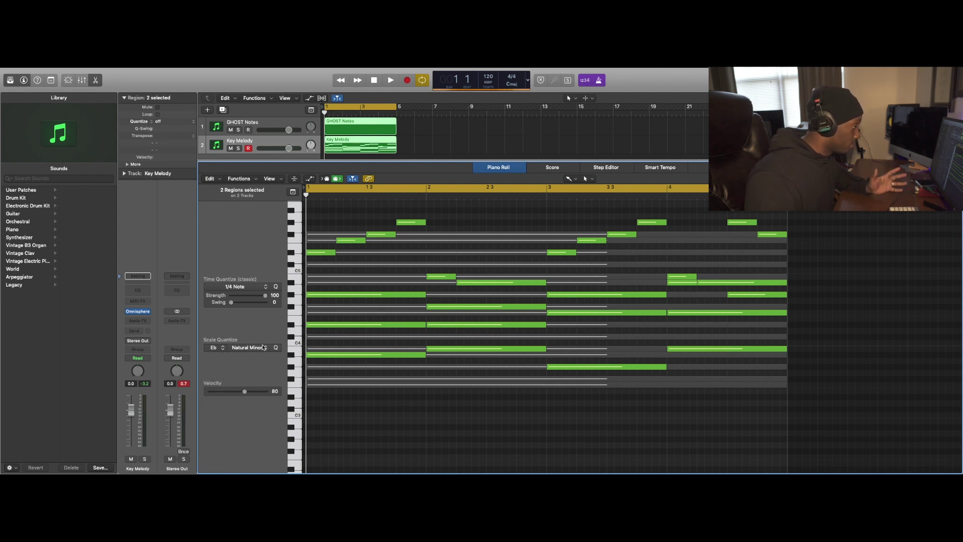
click(263, 347)
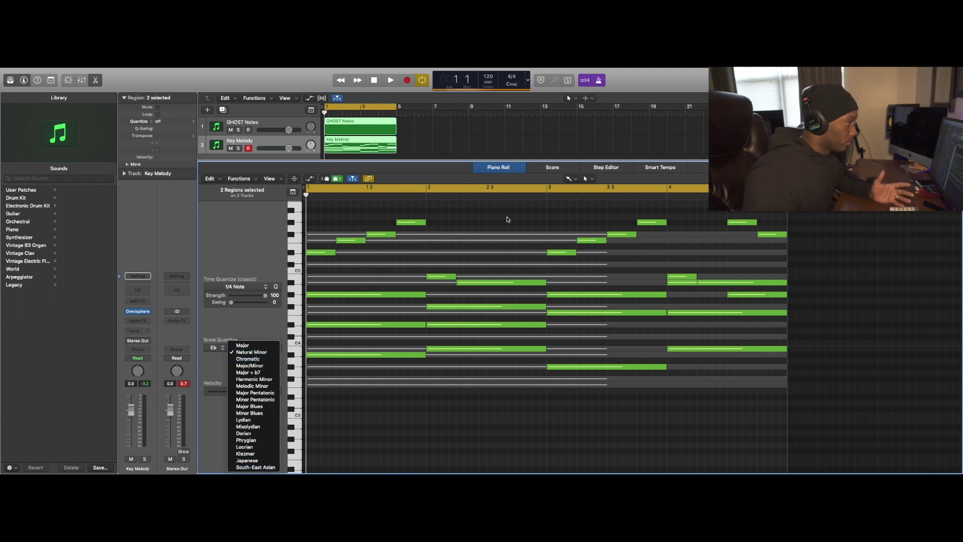
click(419, 147)
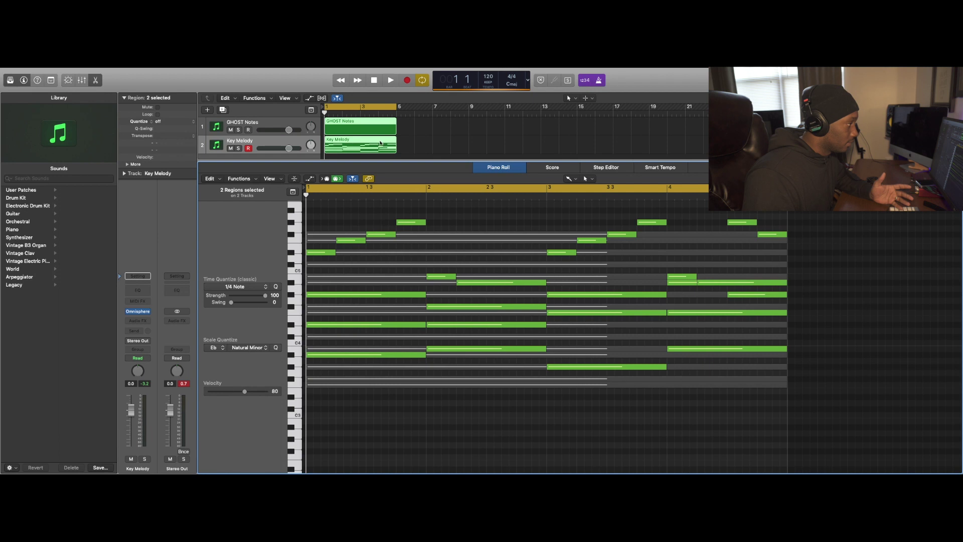
- Display only the Key Melody region in the Piano Roll and play its chords and melody from bar 1
click(416, 143)
click(380, 143)
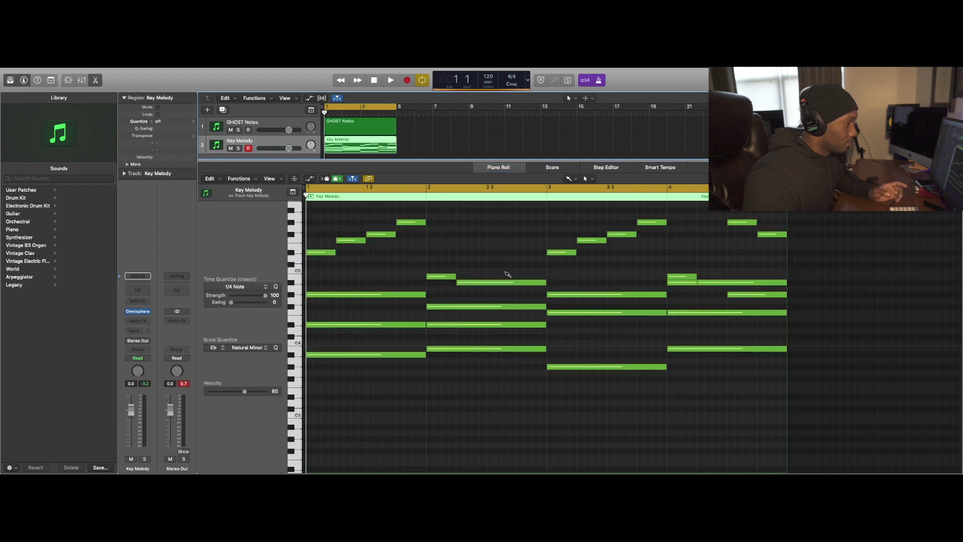
scroll(508, 274, up, 4)
key(space)
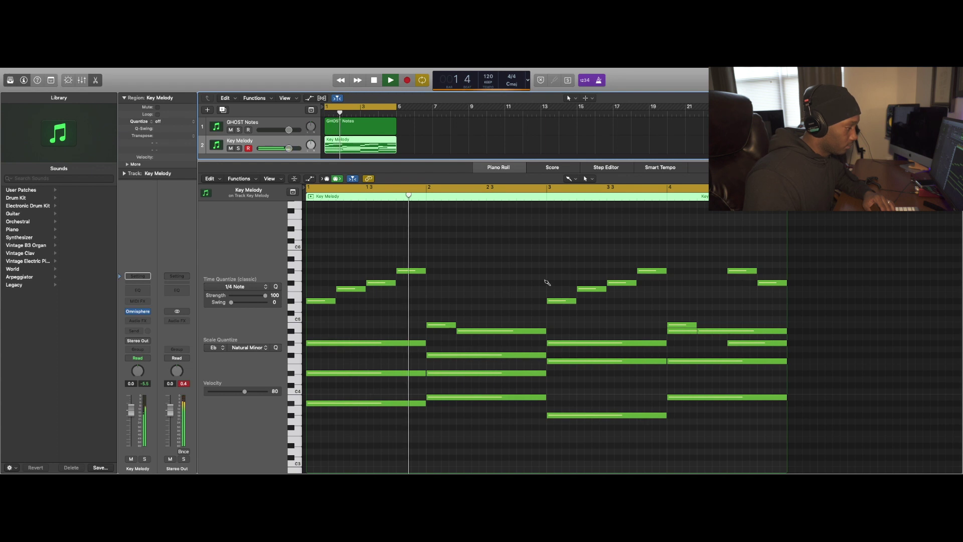